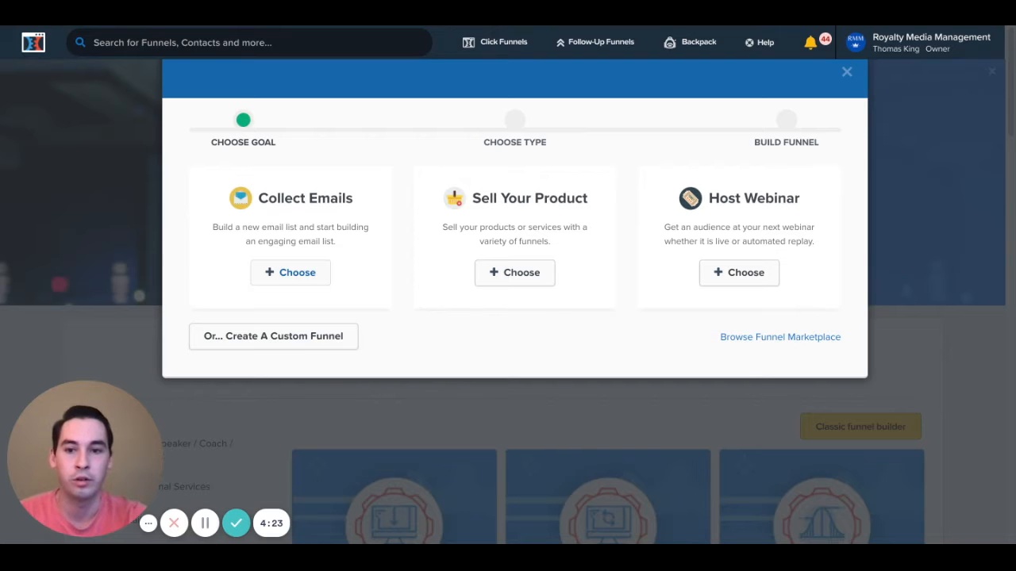
Create an email-collecting funnel named Squeeze Page Video, leaving the group tag empty.
click(304, 273)
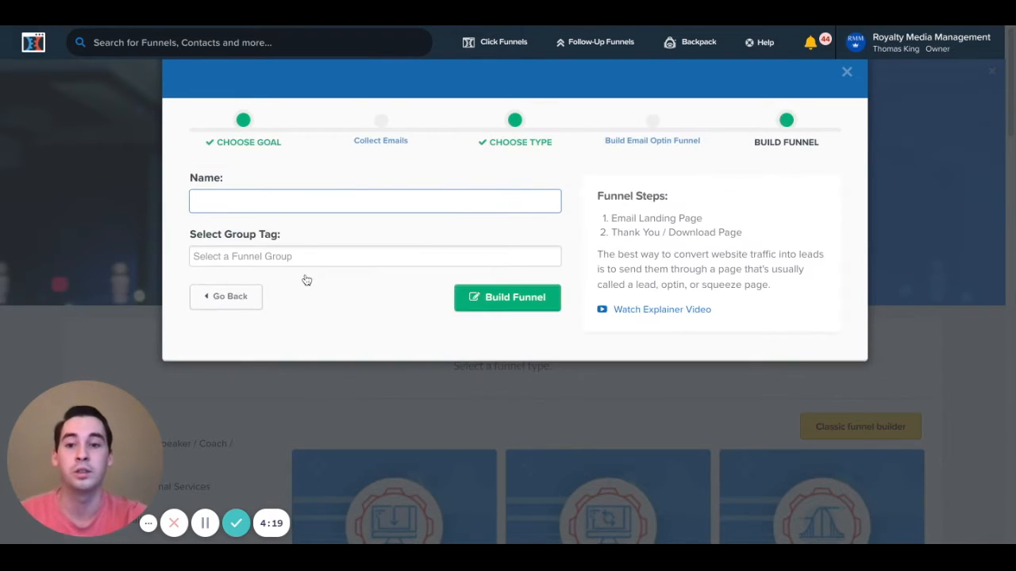
text(Sque)
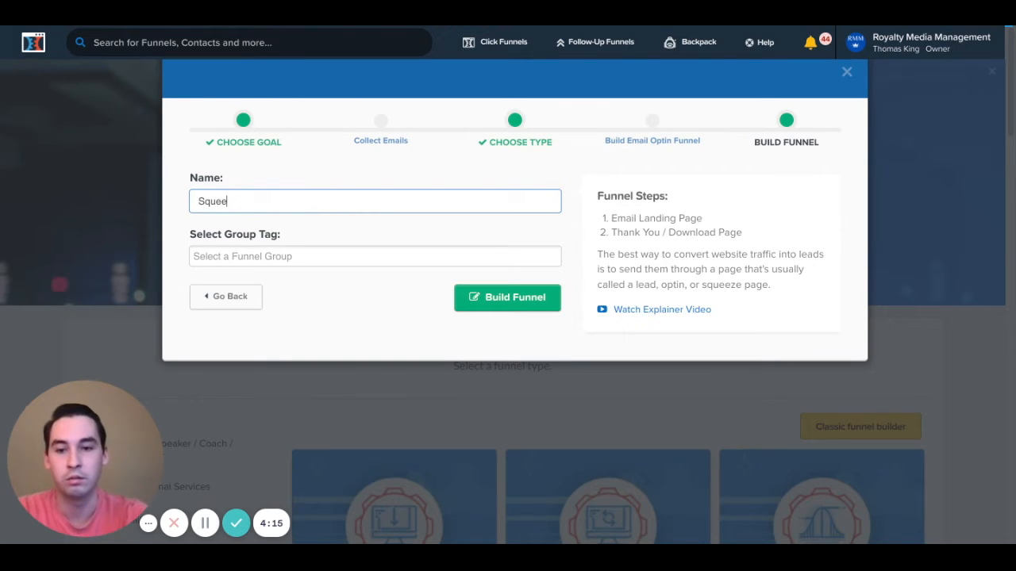
text(e Page Video)
click(289, 251)
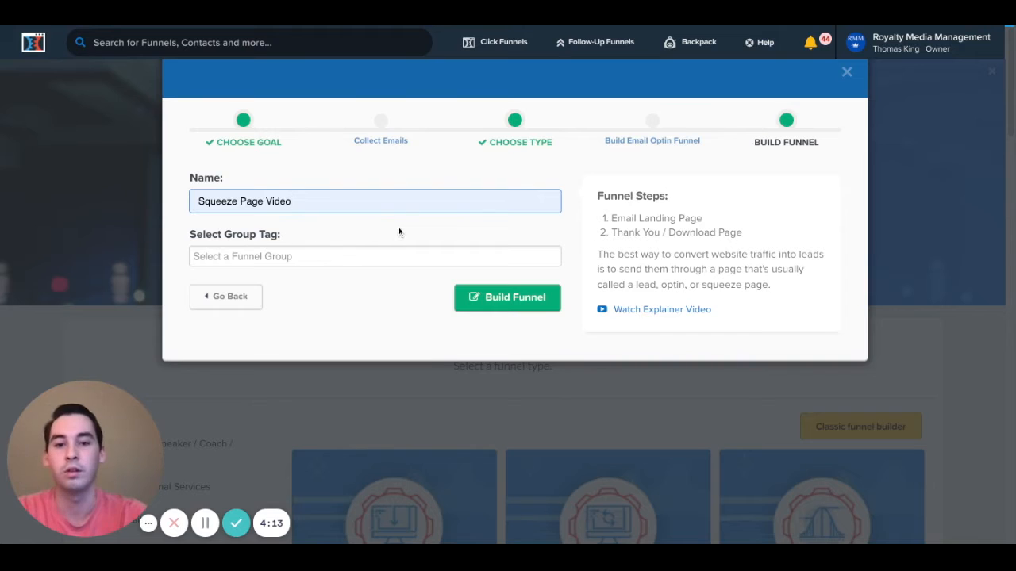
click(504, 302)
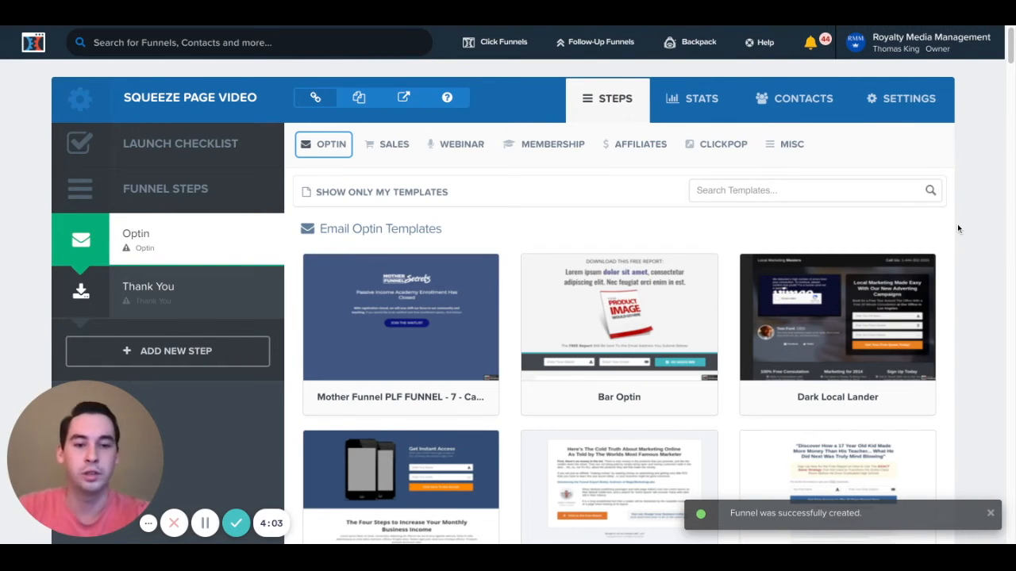
Apply the Free Report Optin template to the funnel's Optin step and open the page for editing.
scroll(957, 229, down, 2)
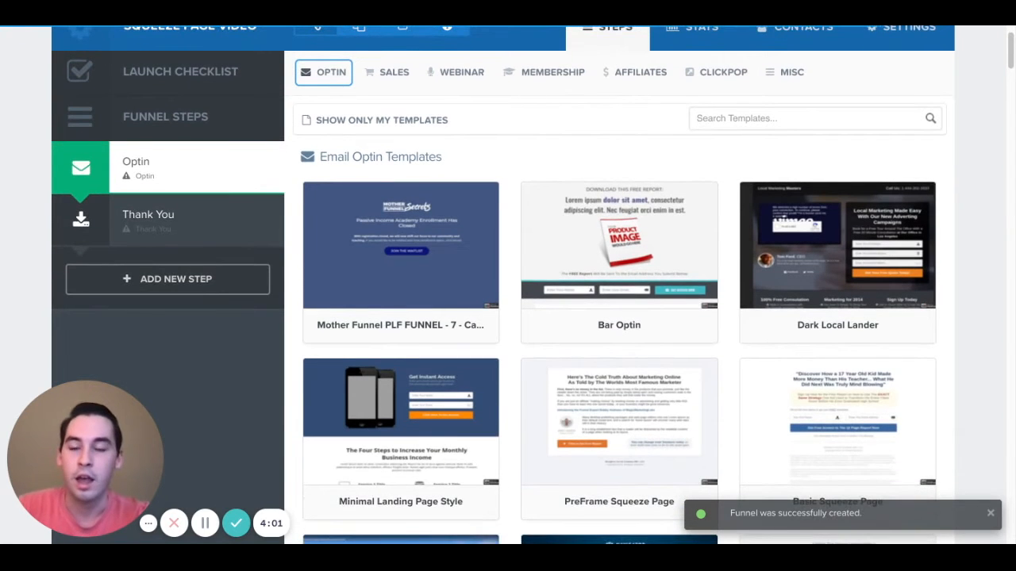
scroll(837, 238, down, 1)
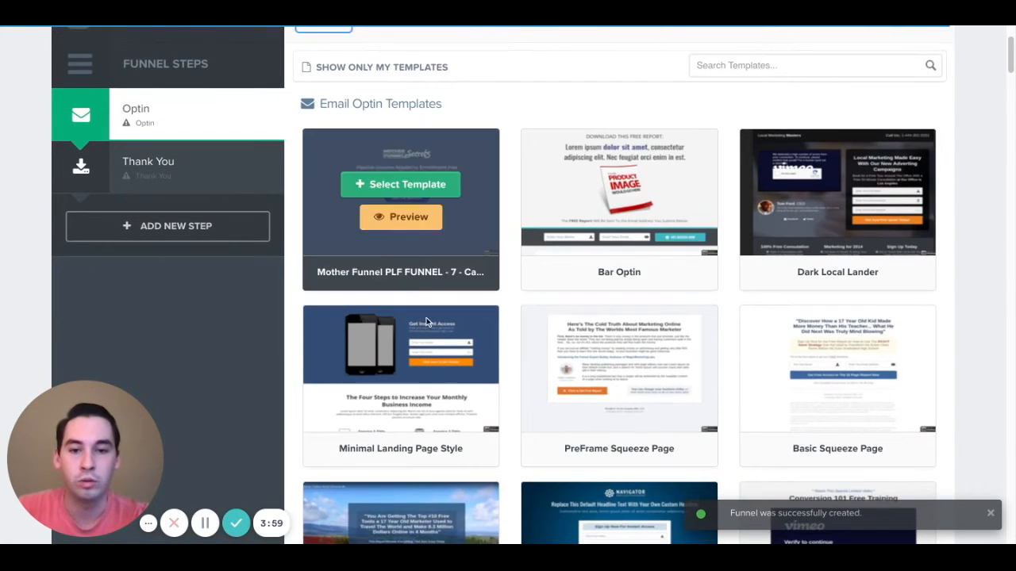
scroll(971, 264, down, 1)
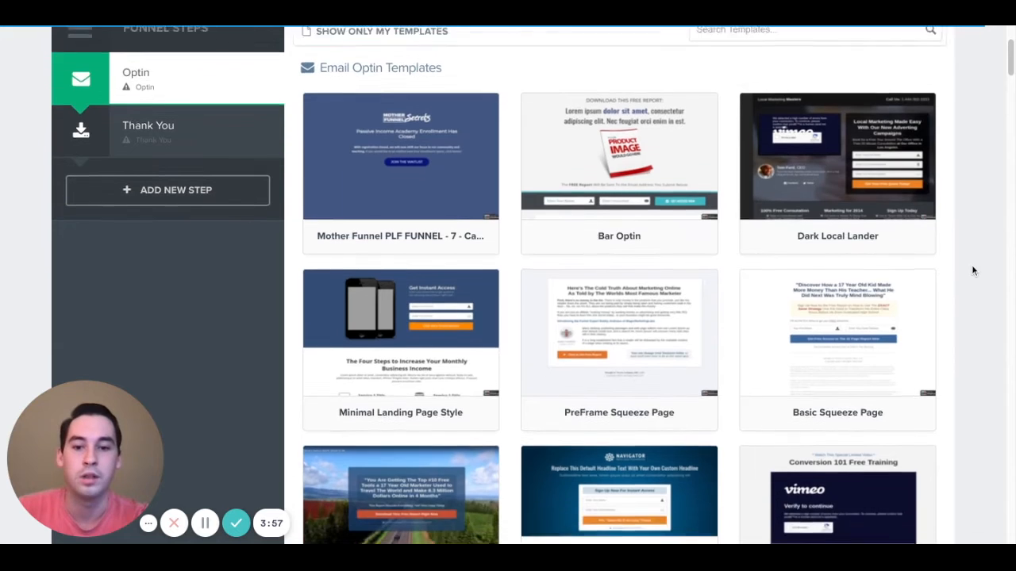
scroll(971, 264, down, 3)
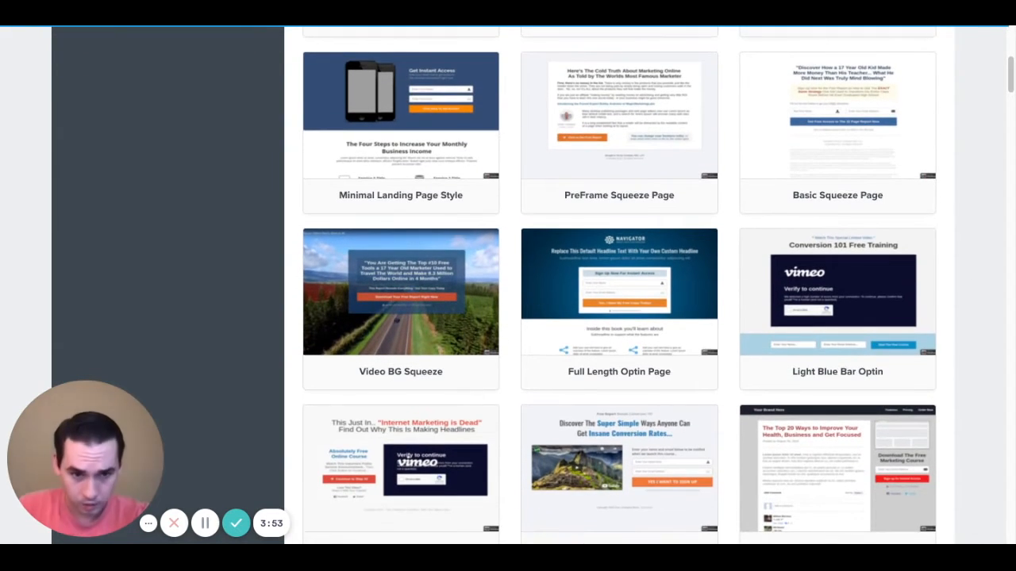
scroll(619, 286, down, 2)
scroll(619, 285, down, 5)
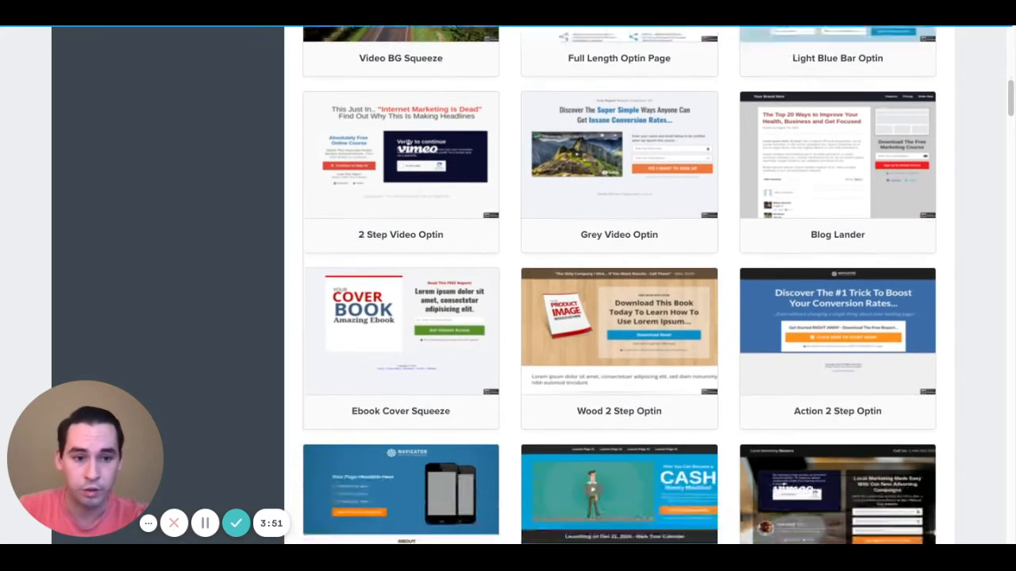
scroll(619, 286, down, 7)
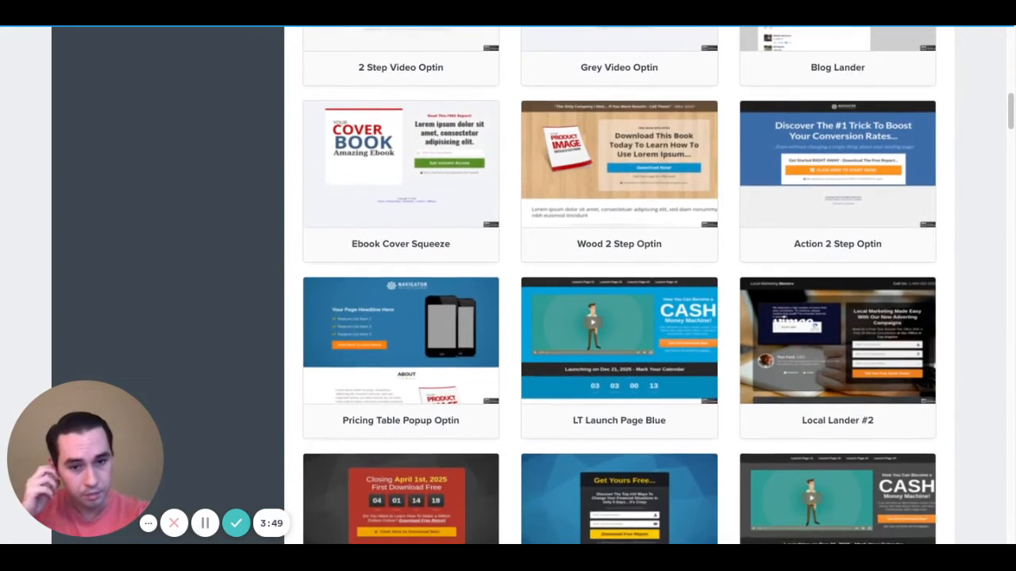
scroll(619, 286, down, 9)
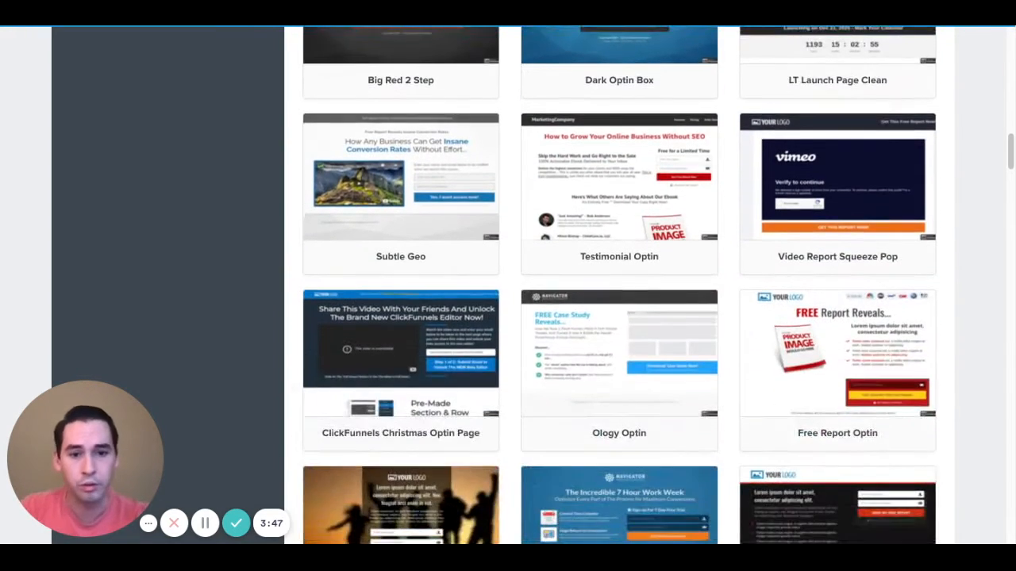
scroll(956, 273, up, 4)
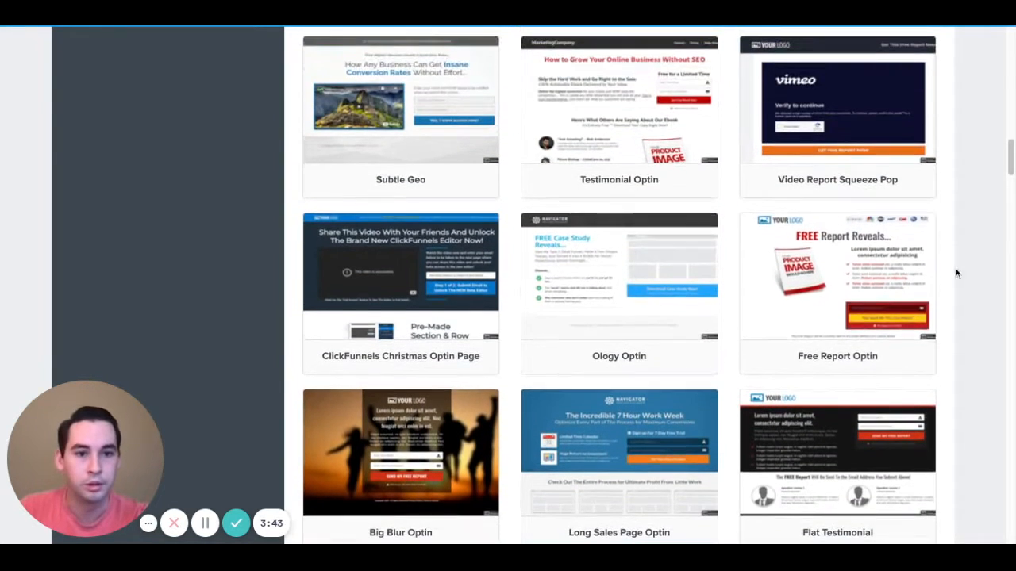
mouse_move(815, 264)
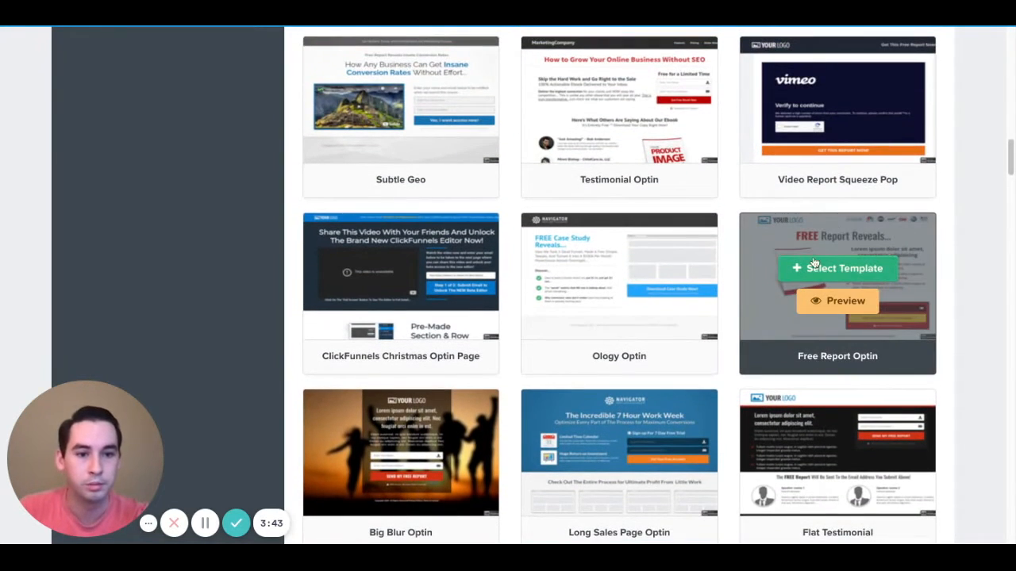
click(850, 274)
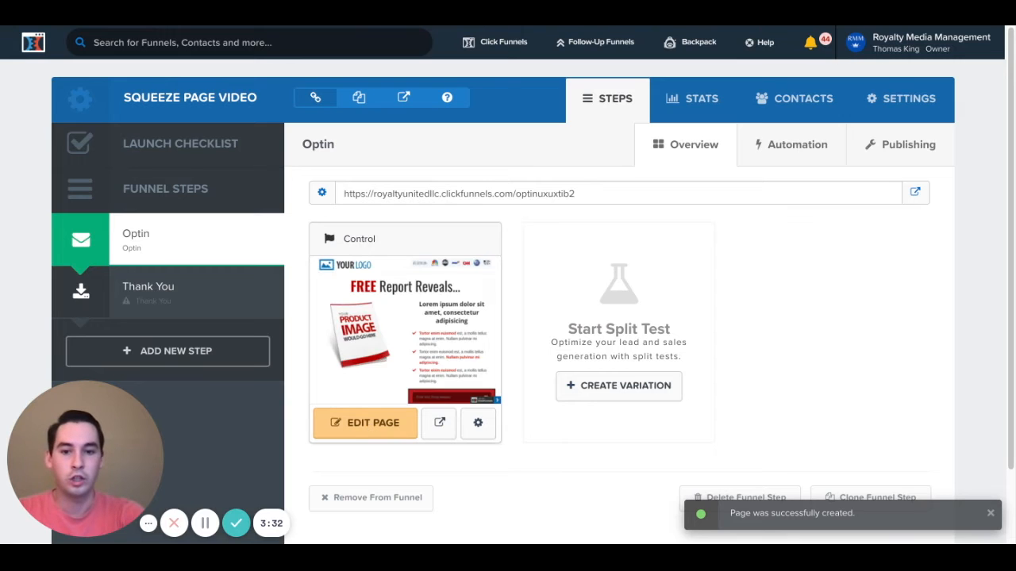
click(365, 423)
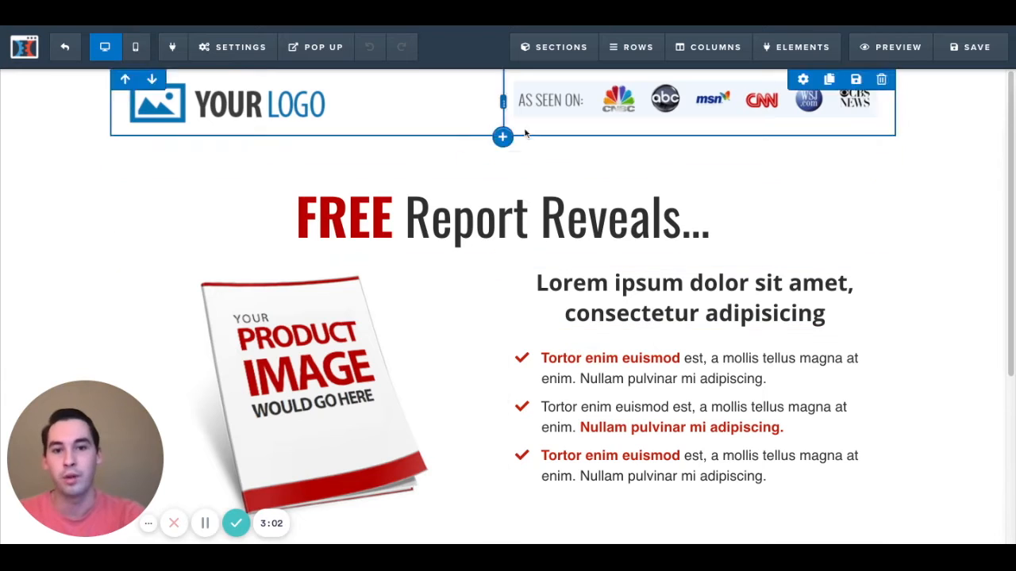
Inspect the logo's image settings and the text formatting options of the FREE Report Reveals headline, leaving both unedited.
click(210, 113)
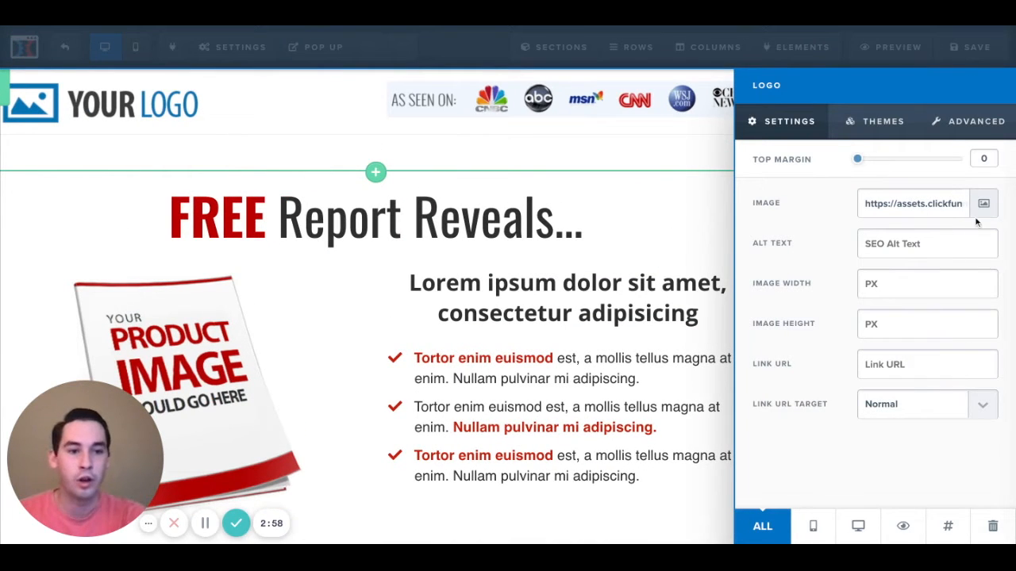
click(465, 211)
click(386, 223)
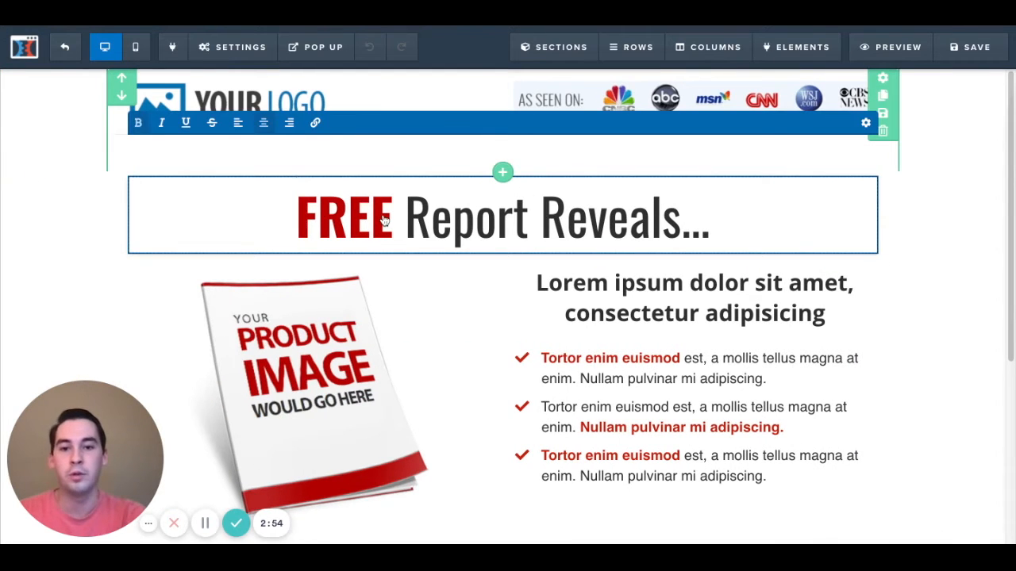
click(535, 344)
Try the FREE Report Reveals headline in the column beside the product image, and put it back above the two columns.
drag(786, 166, 714, 389)
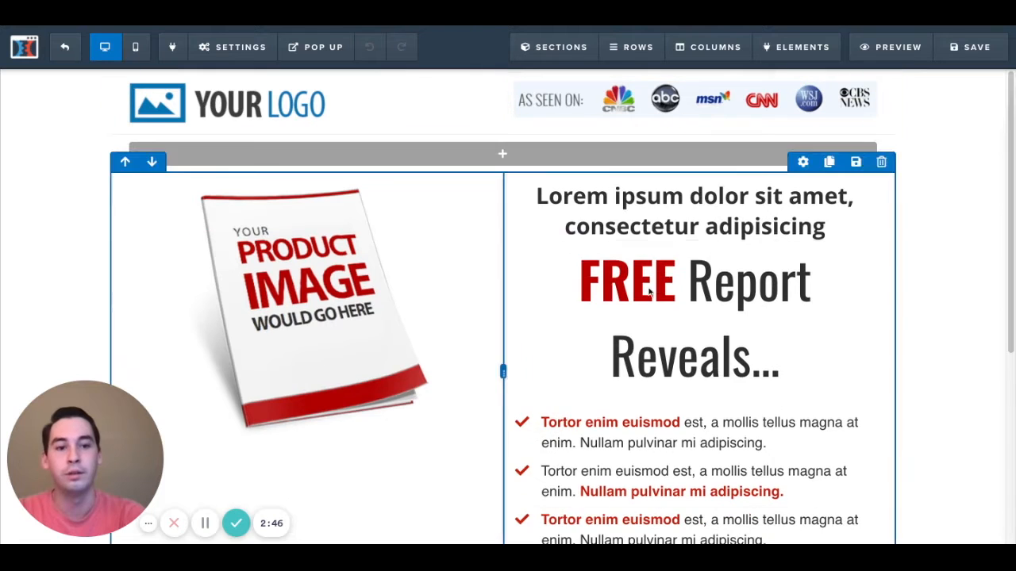
drag(788, 232, 555, 163)
Review the page layout from the logo and headline down to the bullet list, email form and footer.
scroll(617, 226, down, 2)
scroll(617, 226, down, 2)
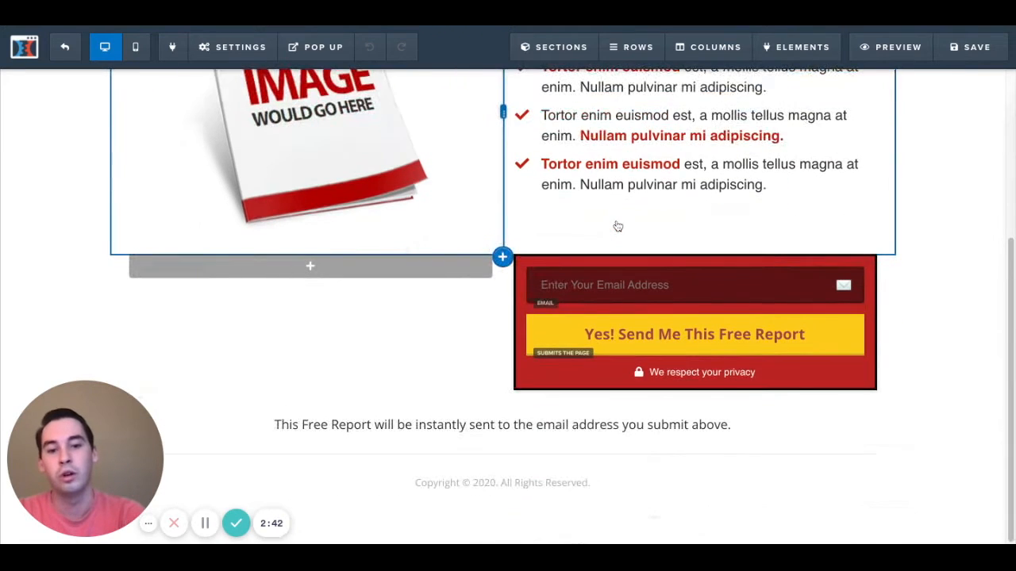
scroll(617, 226, up, 3)
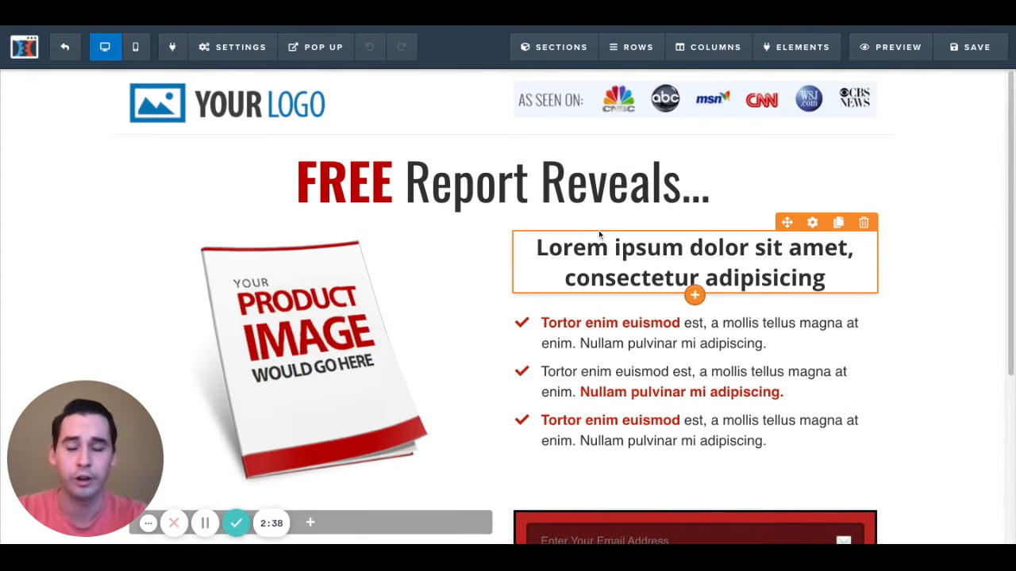
scroll(946, 211, down, 1)
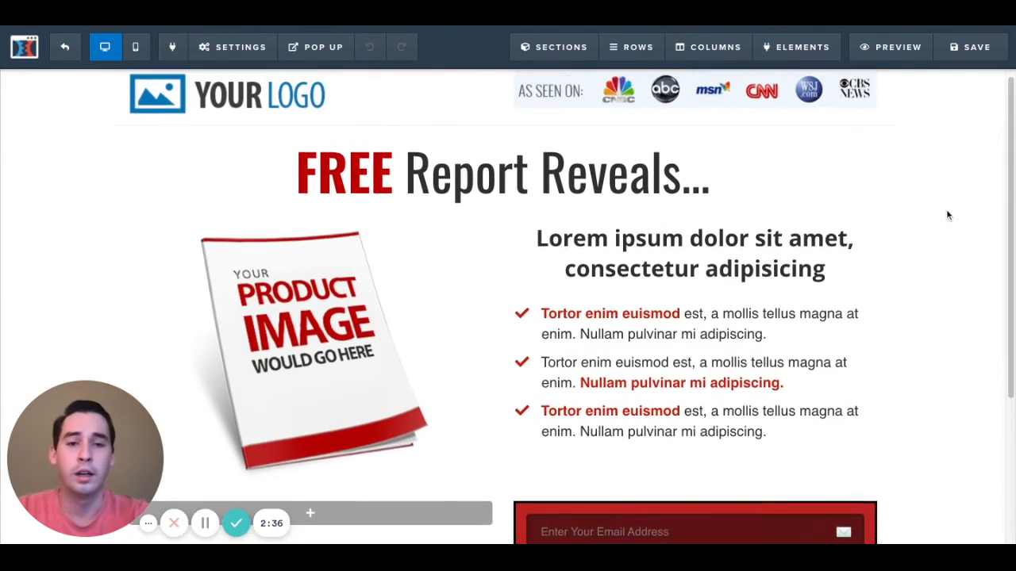
scroll(947, 213, up, 1)
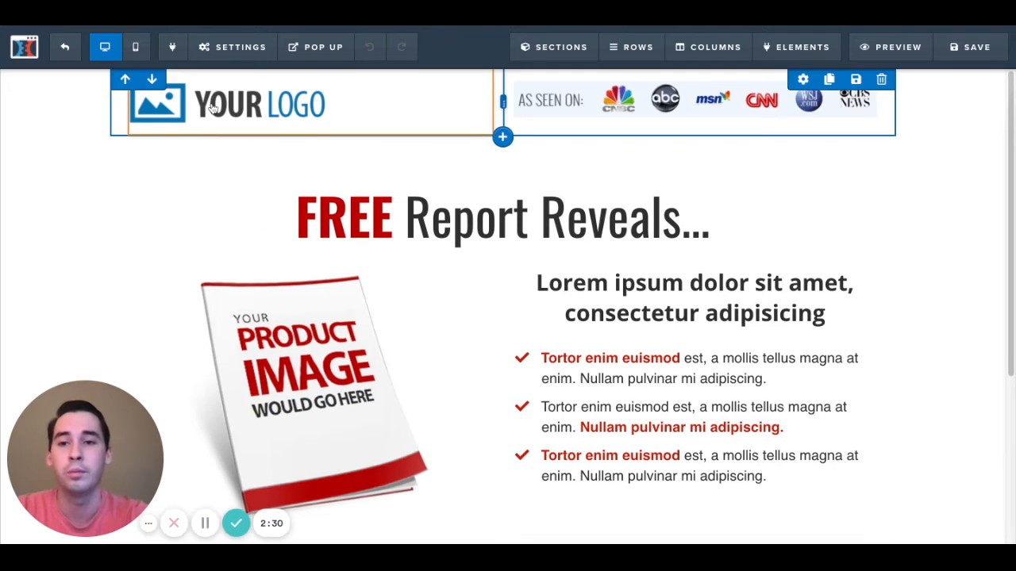
scroll(337, 259, down, 5)
scroll(337, 259, up, 5)
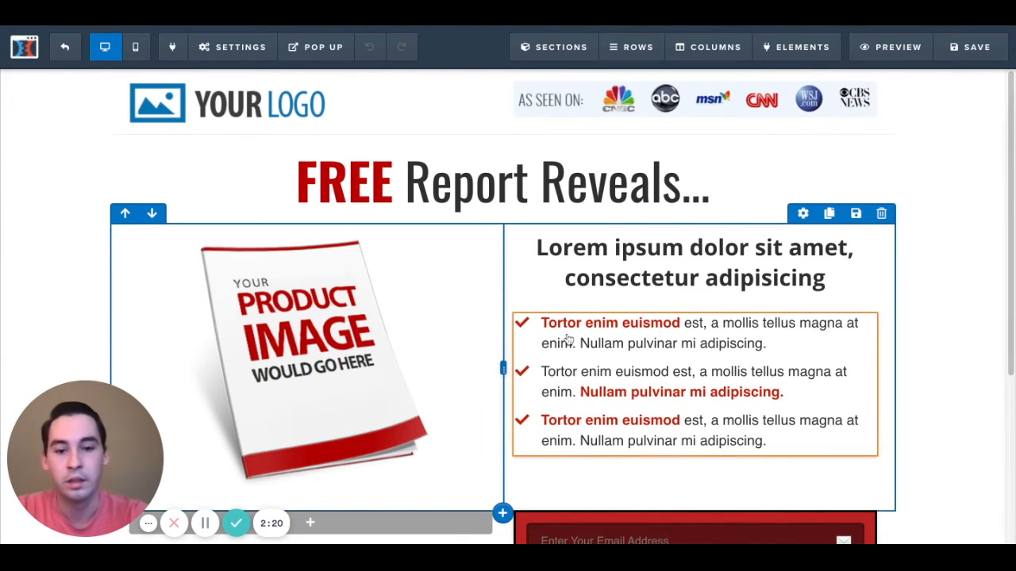
scroll(568, 340, down, 2)
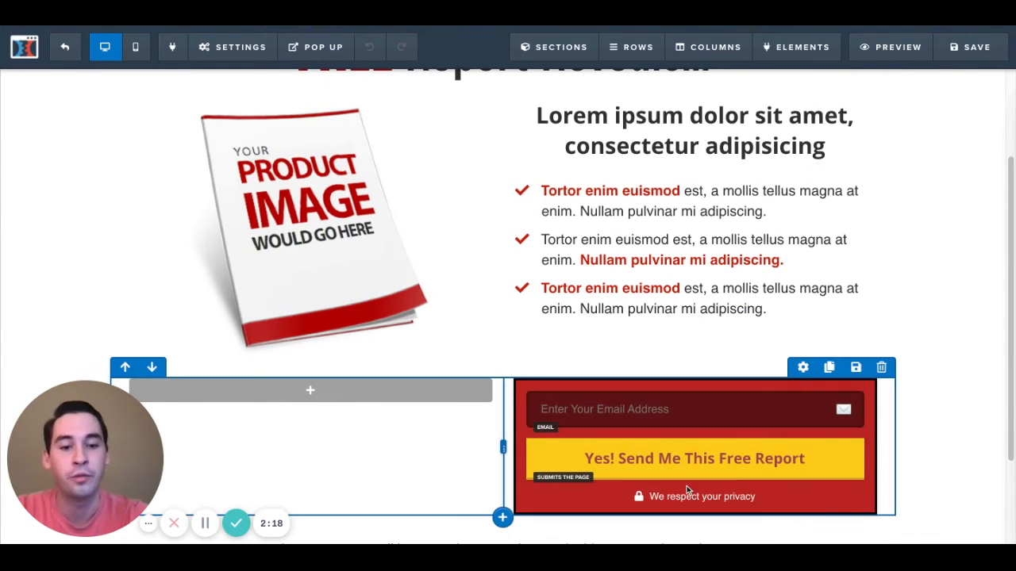
Replace the sub-headline beside the product image with "Enter your email to gain access to our FREE ebook!".
scroll(735, 283, up, 2)
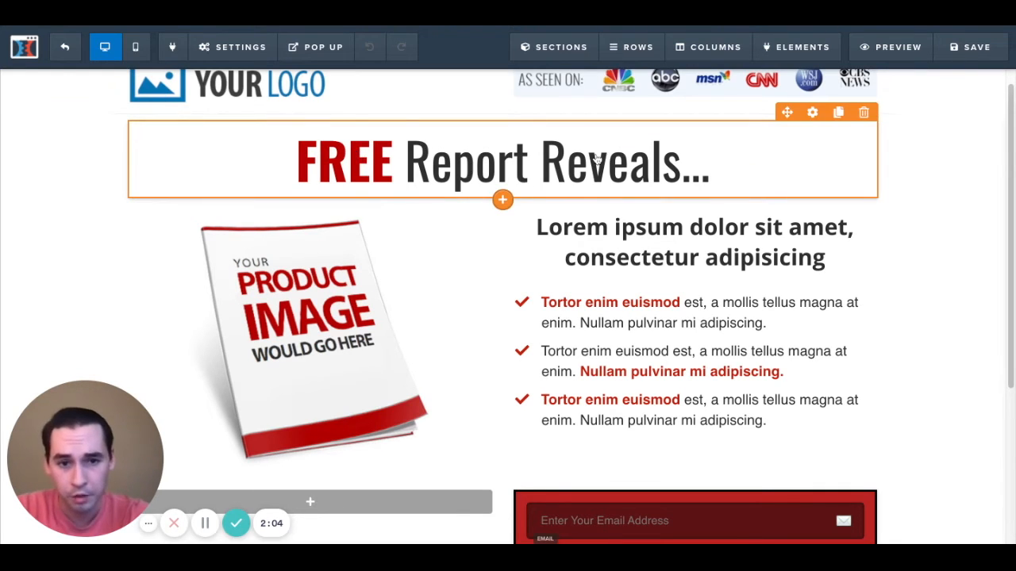
click(601, 254)
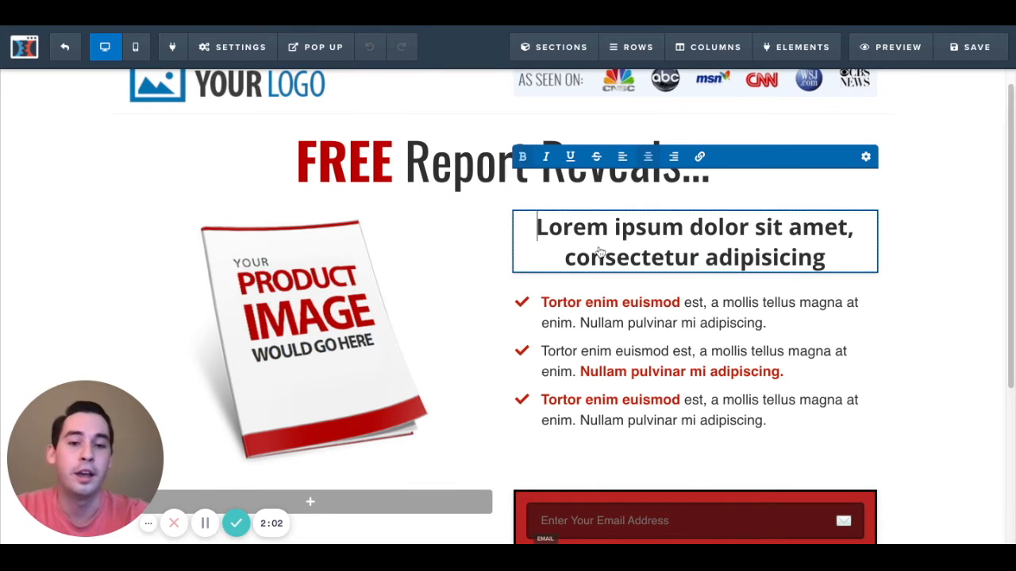
triple_click(546, 227)
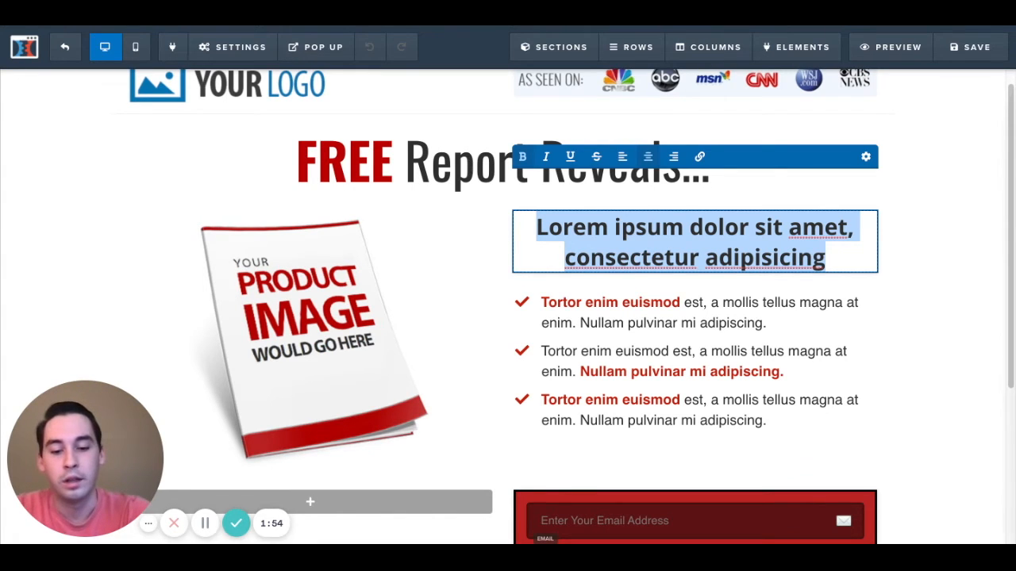
text(Enter your email to gain access to our f)
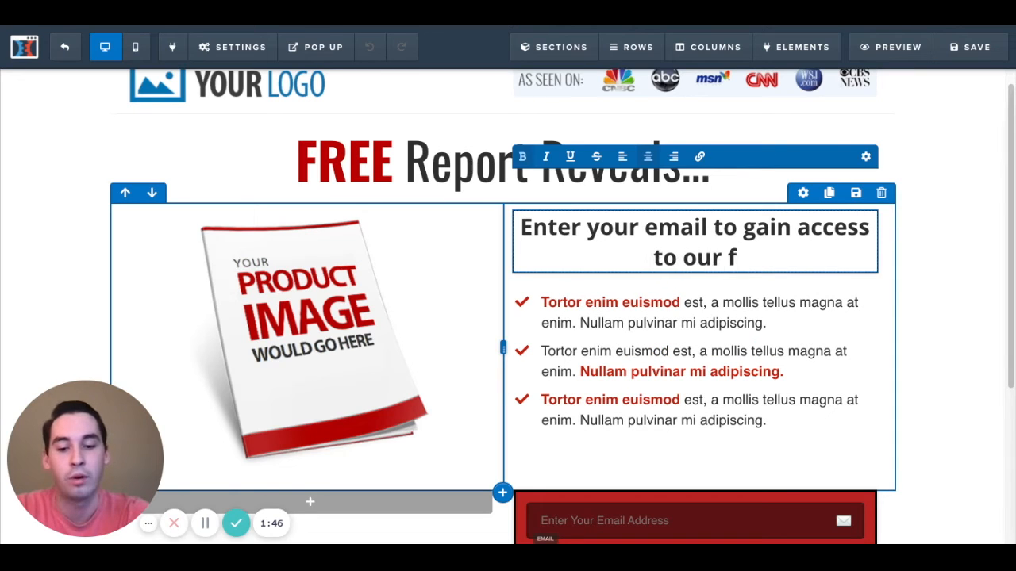
key(BackSpace)
text(FRE)
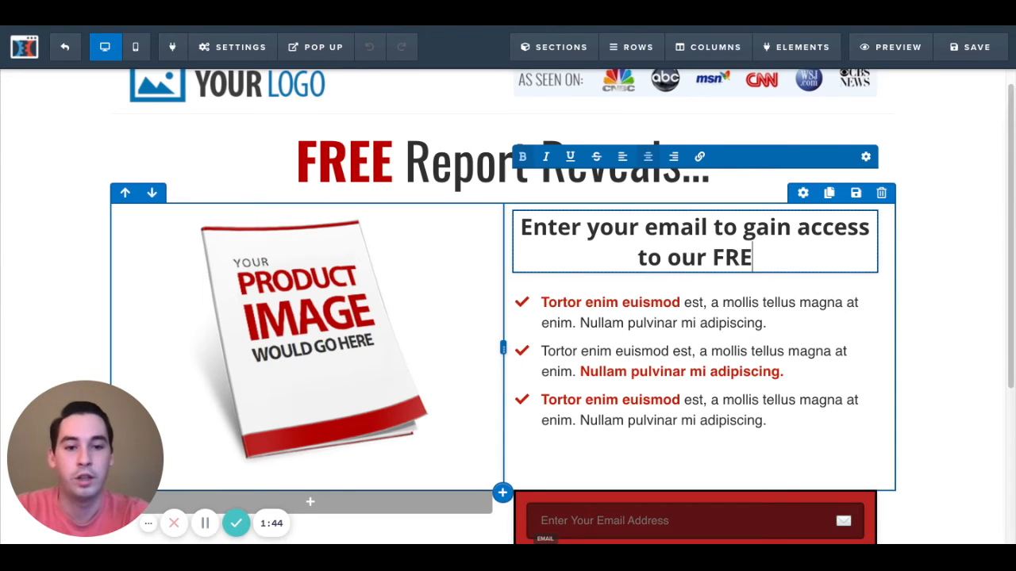
text(E ebook!)
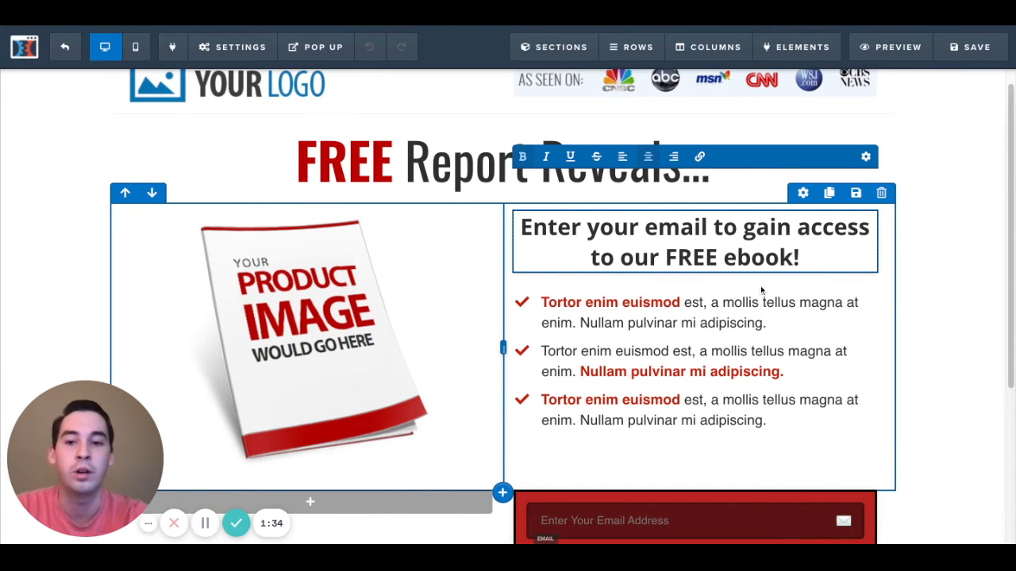
Examine the settings of the email address field in the red opt-in form, making no changes.
scroll(761, 291, down, 1)
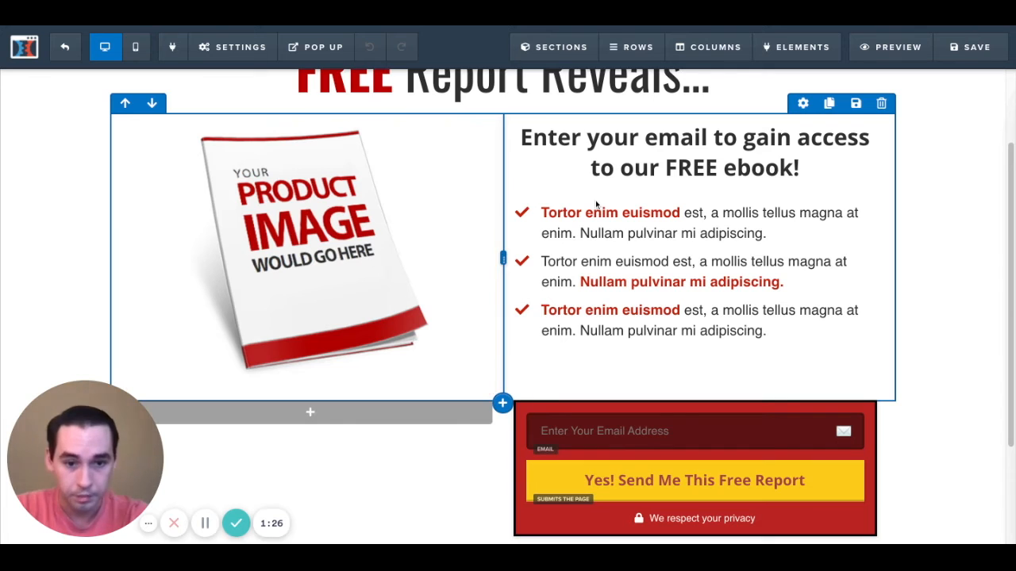
scroll(922, 272, up, 1)
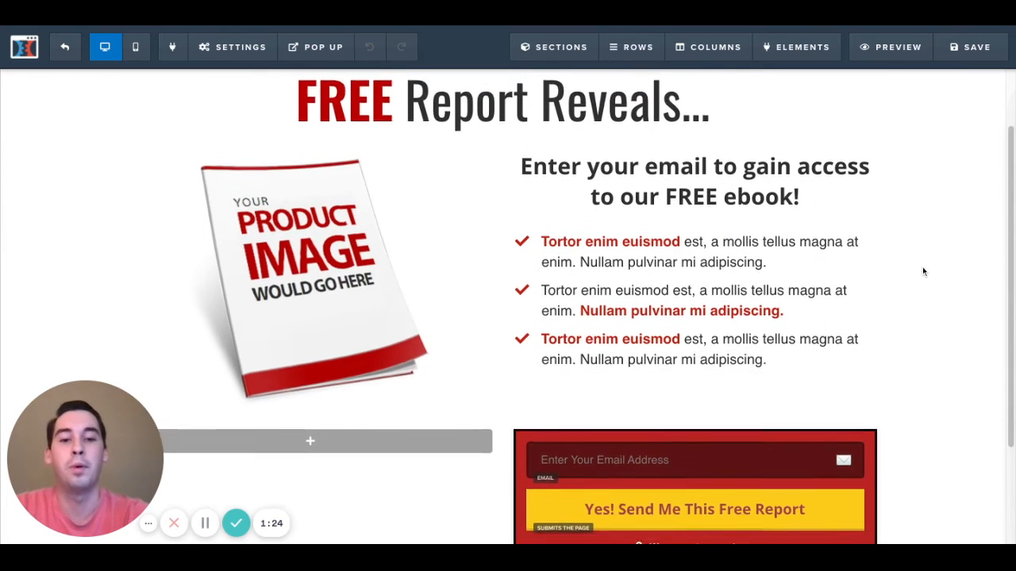
scroll(922, 272, down, 3)
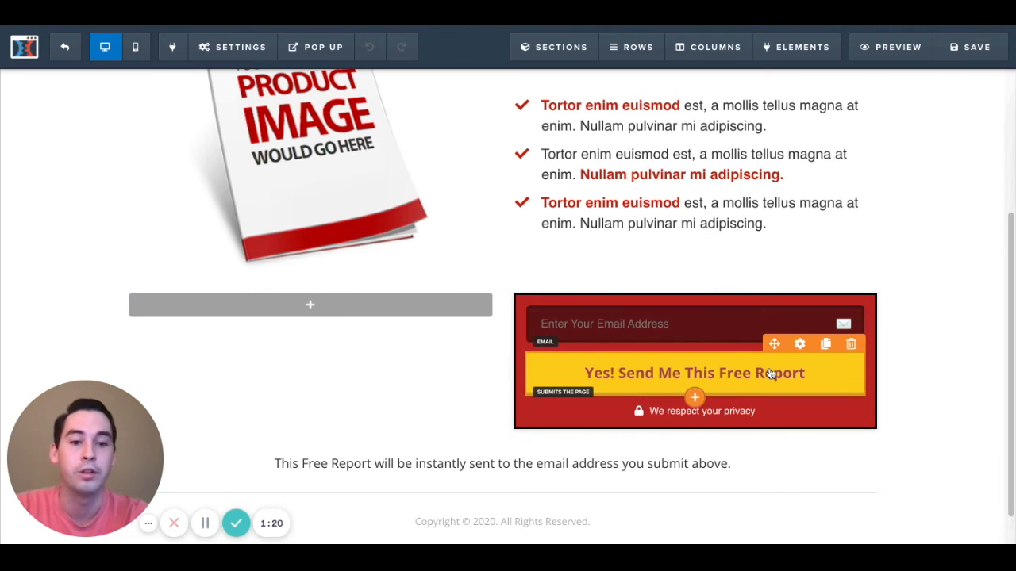
click(692, 332)
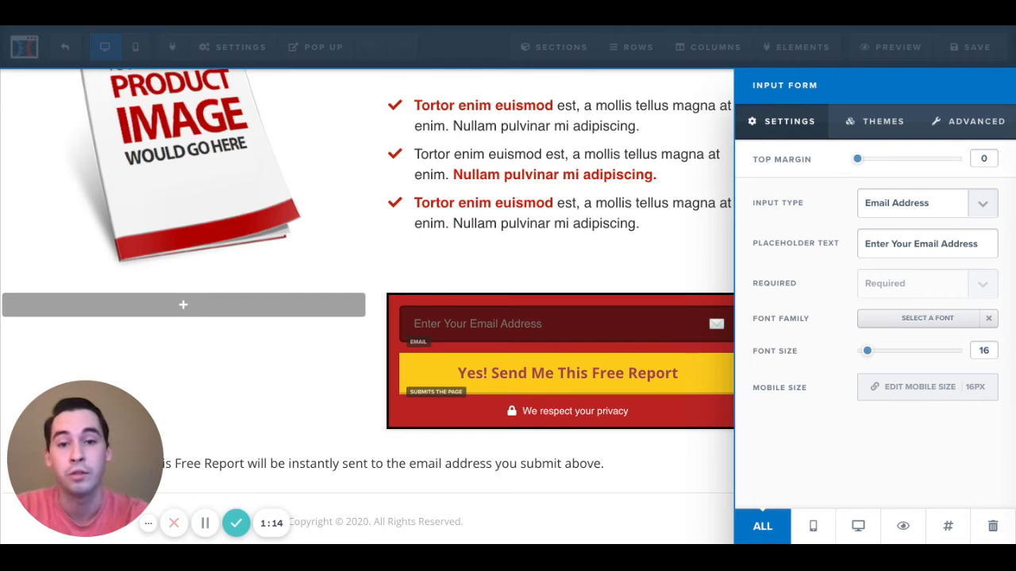
click(540, 268)
Add an Input element between the email address field and the submit button, keeping its default settings.
click(695, 343)
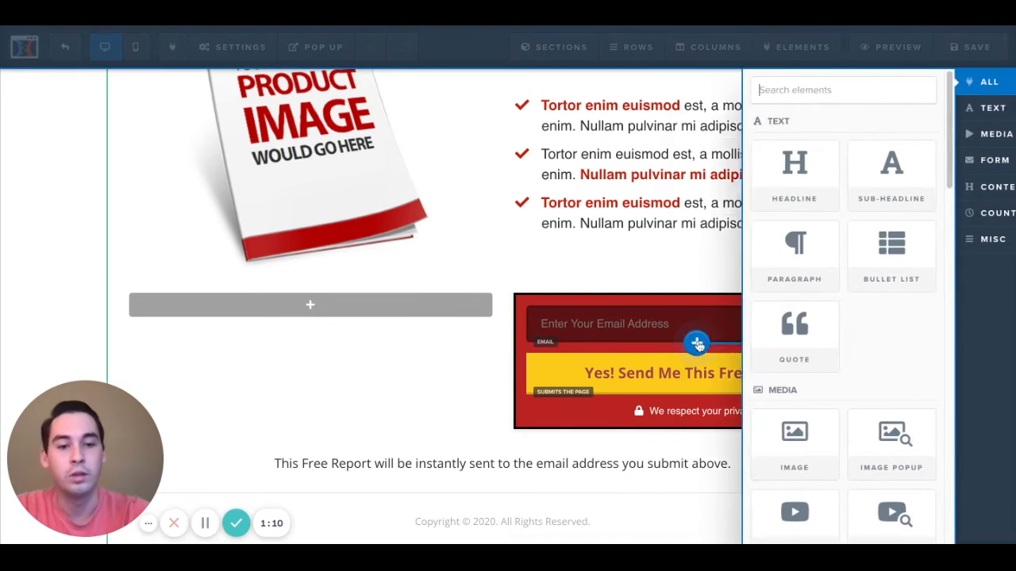
scroll(762, 317, down, 5)
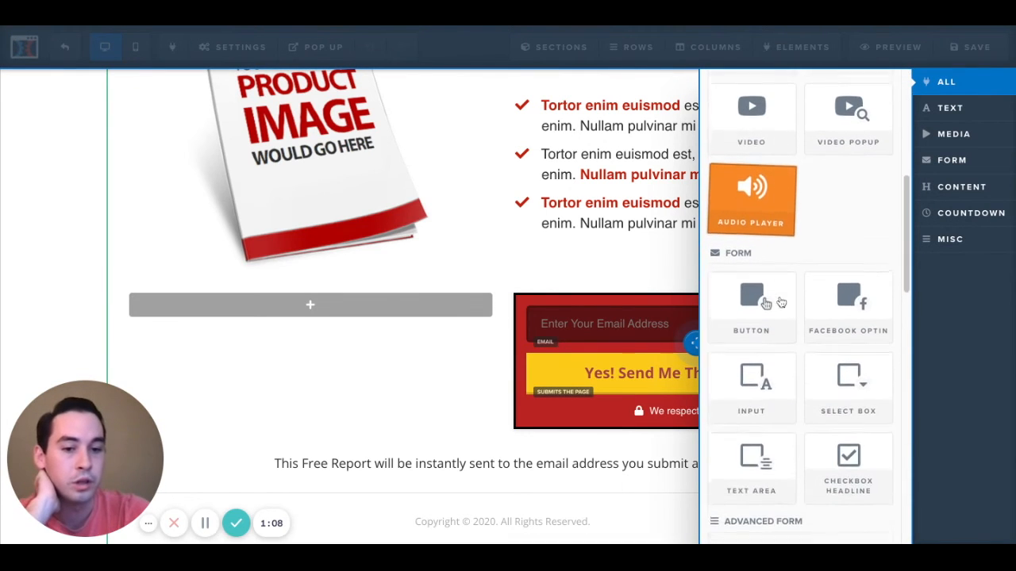
click(751, 371)
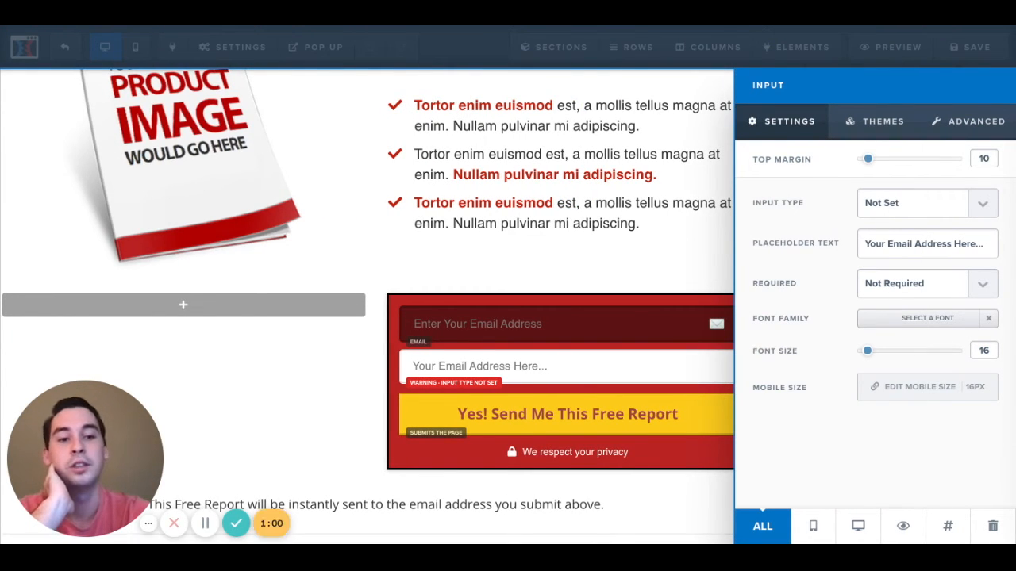
click(657, 264)
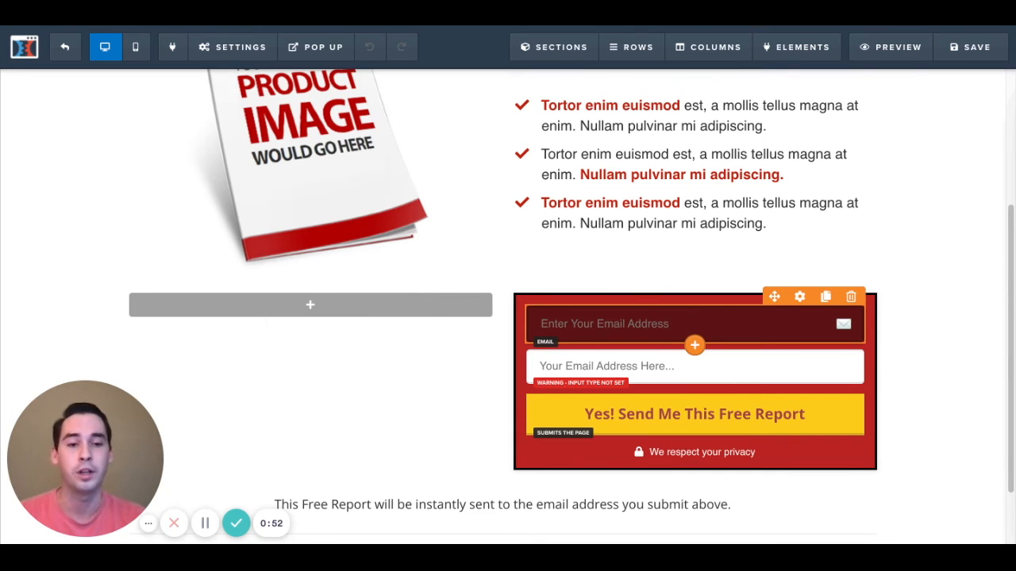
Examine the settings of the "Yes! Send Me This Free Report" button without editing them, and return to the page's start.
click(817, 418)
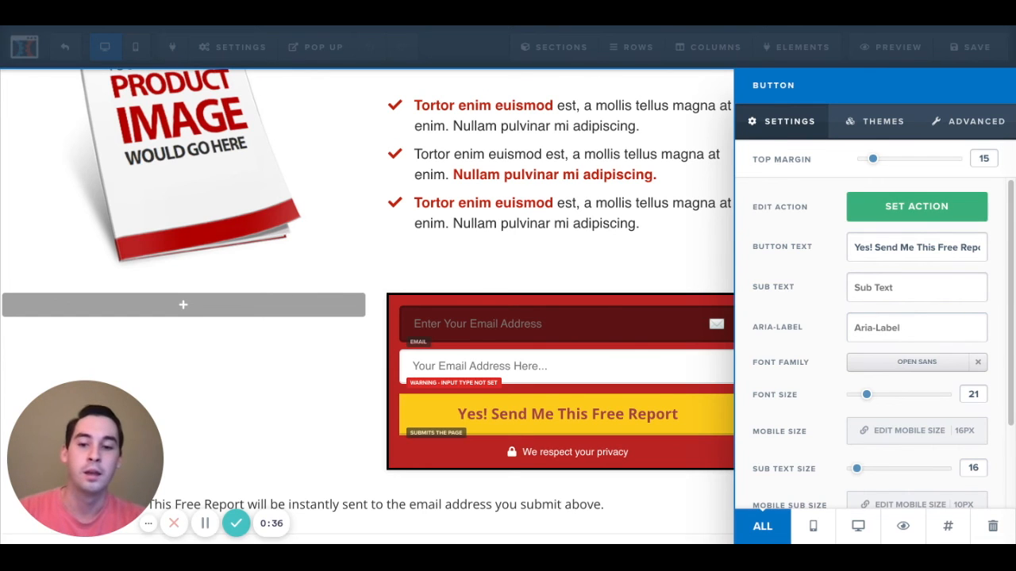
click(567, 265)
scroll(965, 298, up, 1)
scroll(965, 298, up, 2)
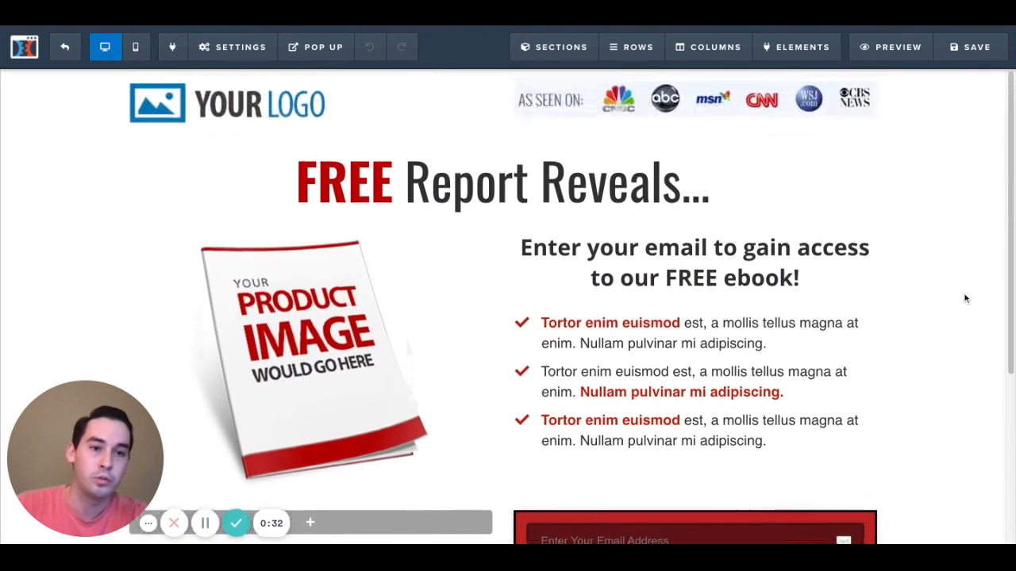